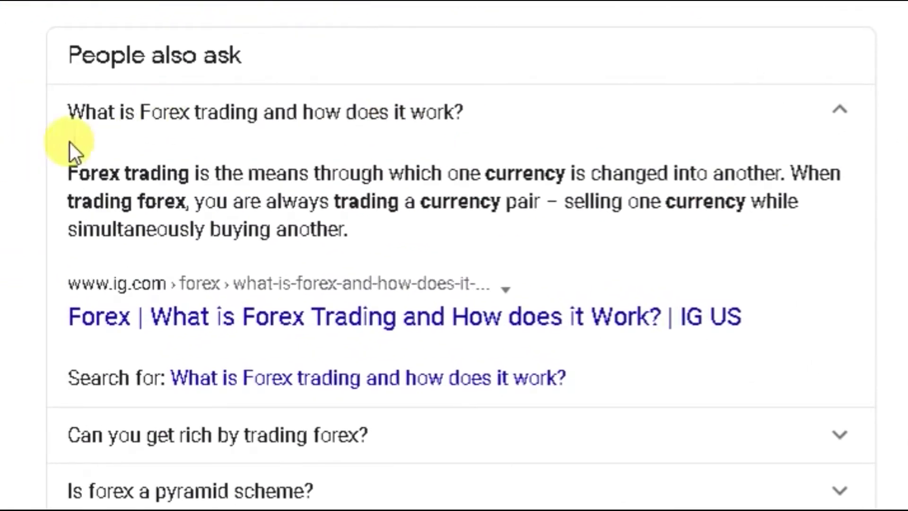
Step: Read the definition of forex trading in the search results' expanded question
drag(60, 172, 641, 229)
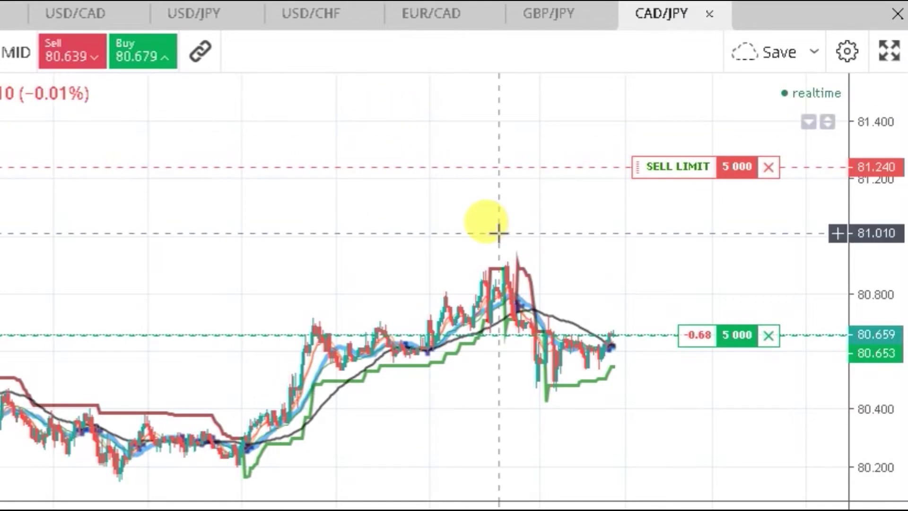
Step: Inspect the associated limit of the open CAD/JPY buy position, and close its details without changes
scroll(548, 260, up, 2)
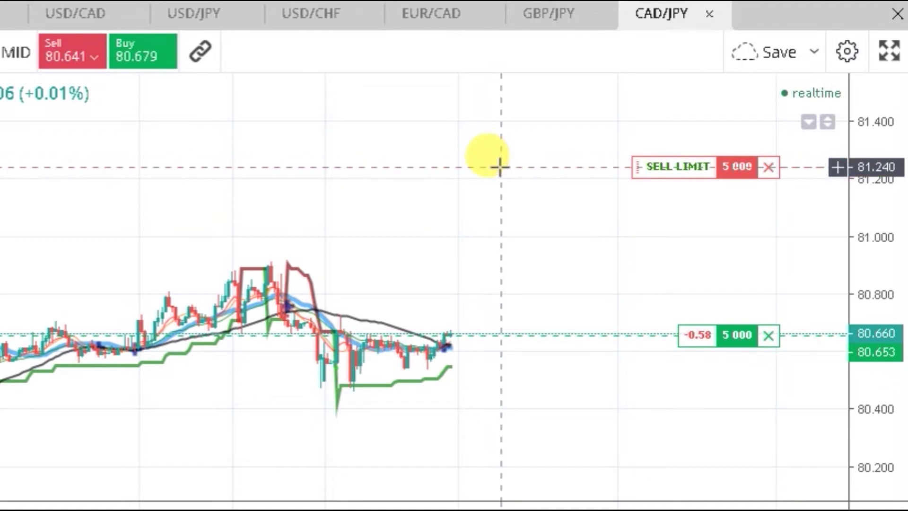
click(728, 337)
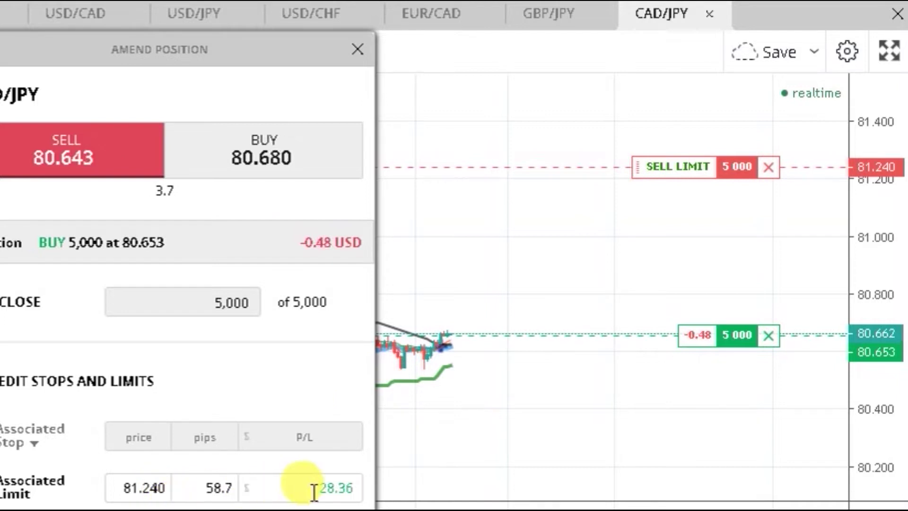
click(356, 48)
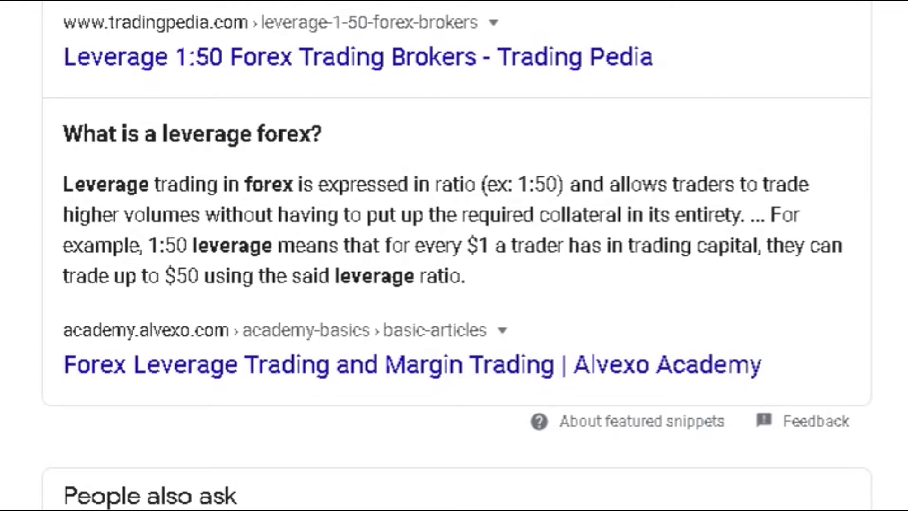
Step: Read the explanation of forex leverage in the search results
drag(55, 176, 552, 182)
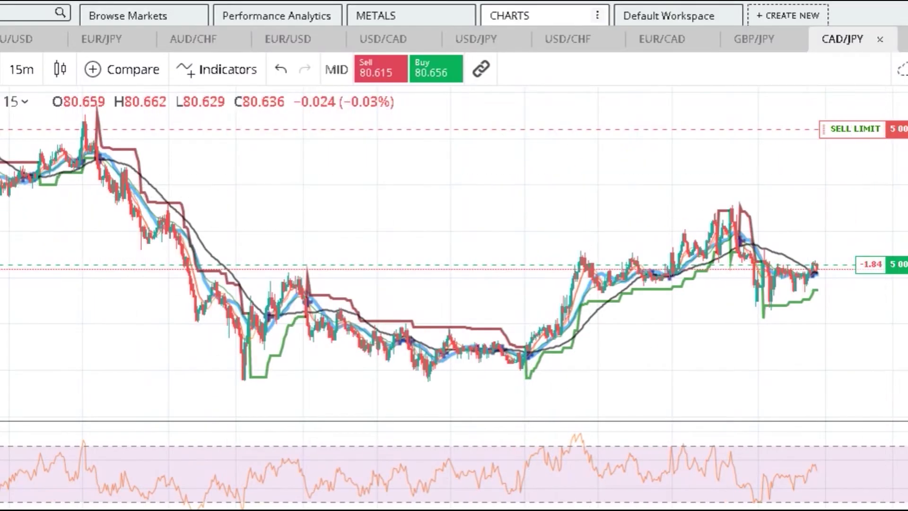
Step: Set the CAD/JPY chart's interval to 1 hour
drag(642, 172, 658, 196)
scroll(658, 194, down, 1)
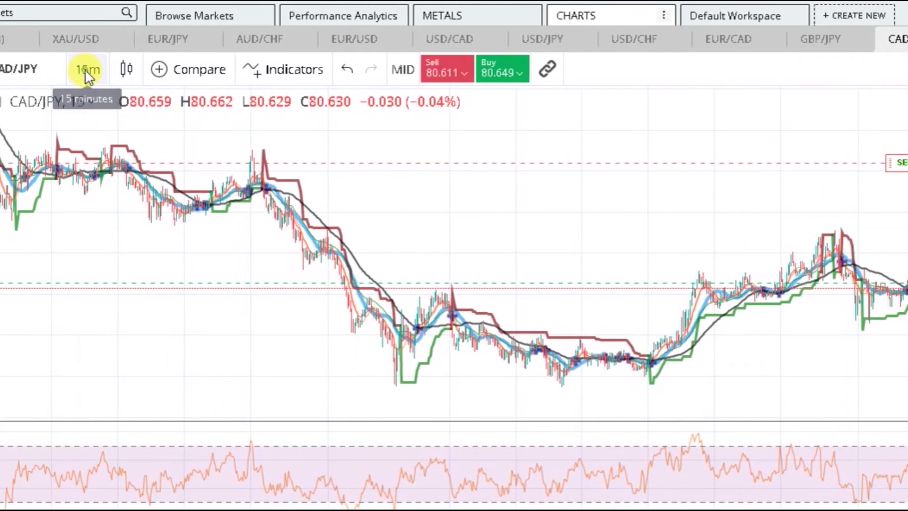
click(86, 71)
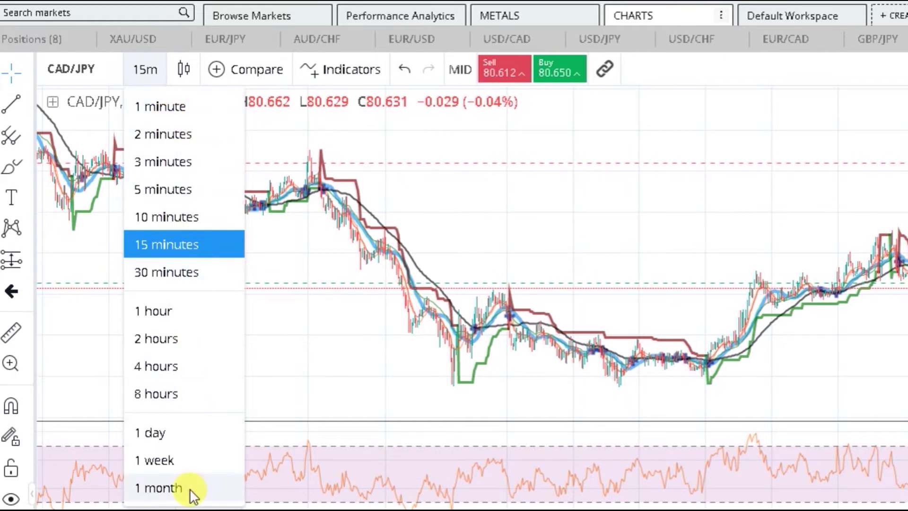
click(661, 168)
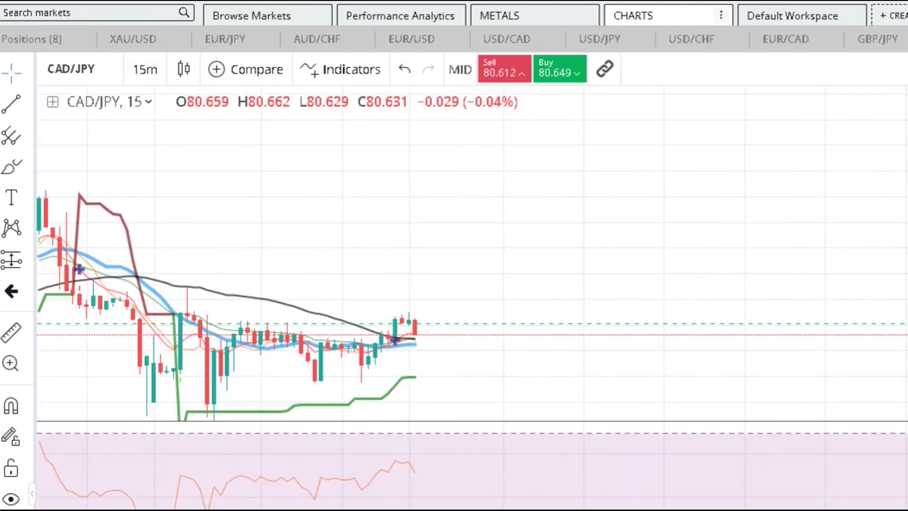
drag(813, 219, 861, 157)
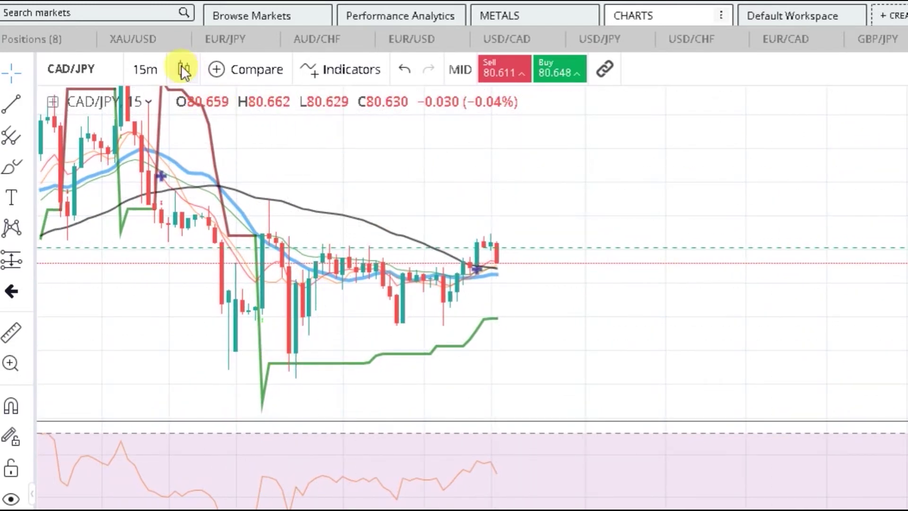
click(152, 69)
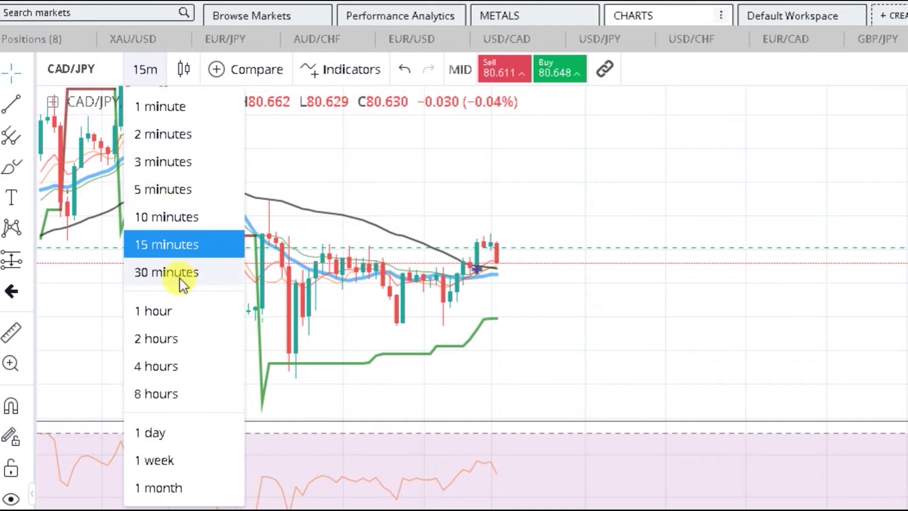
click(186, 318)
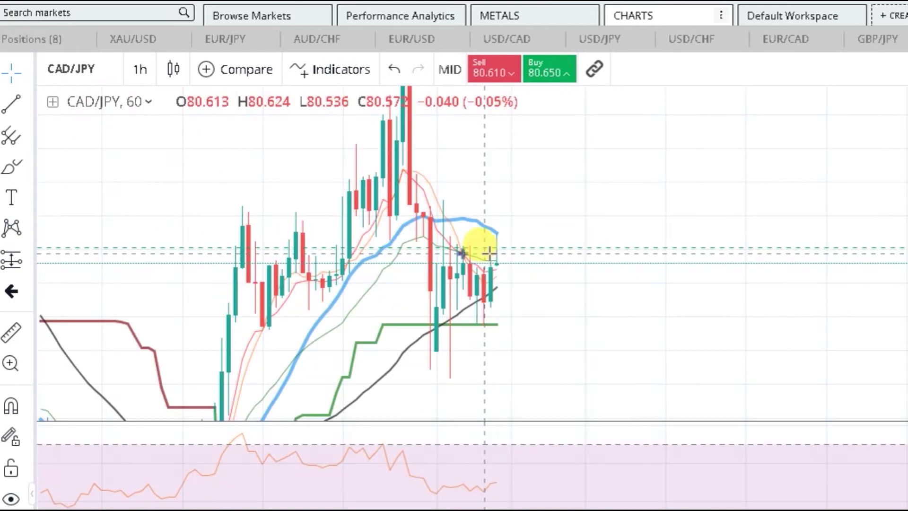
Step: Review the quantity and associated limit in the open CAD/JPY position's amendment ticket, and close it unchanged
scroll(504, 285, right, 5)
scroll(213, 298, left, 8)
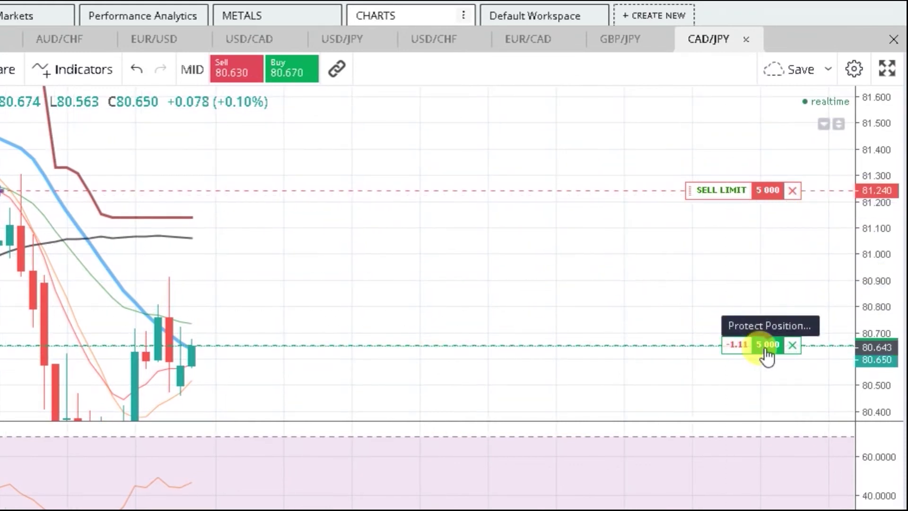
click(767, 350)
click(343, 263)
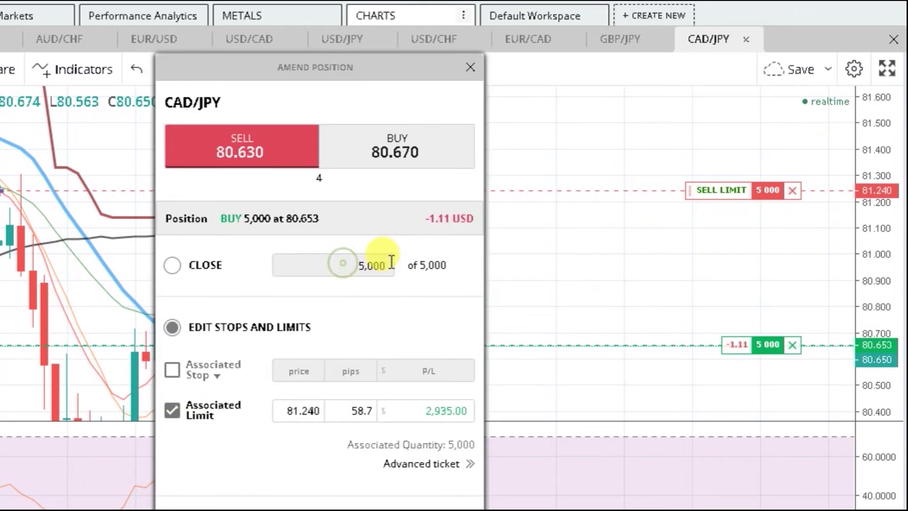
click(333, 263)
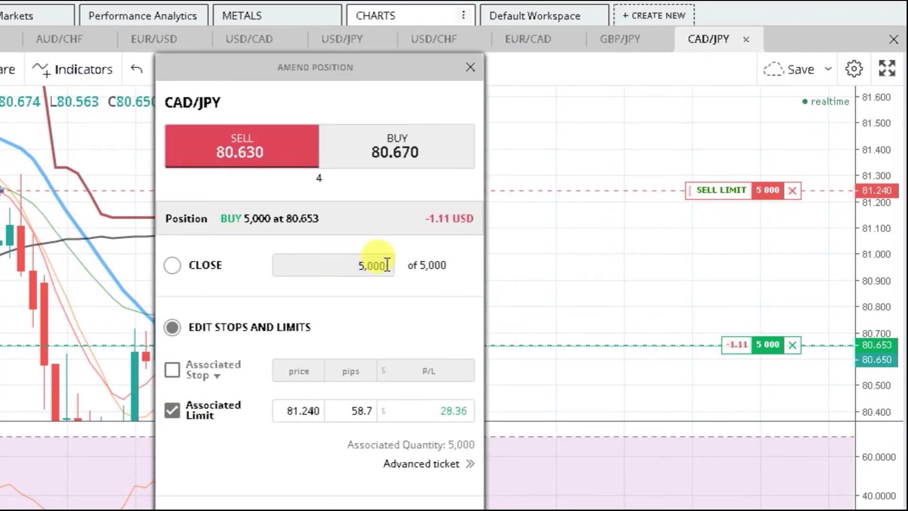
click(470, 68)
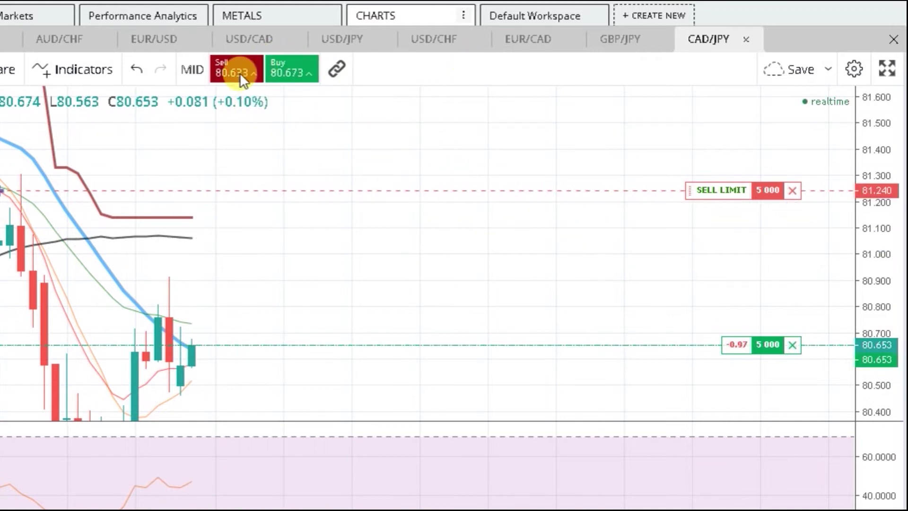
Step: Check the pip value and margin required for a 20,000-unit CAD/JPY buy trade, and close the ticket without placing it
click(275, 72)
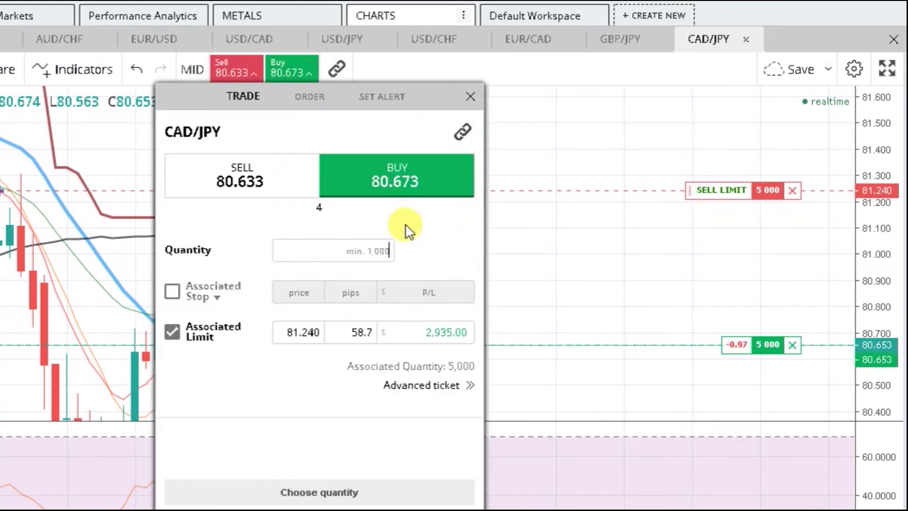
click(341, 251)
text(20,0)
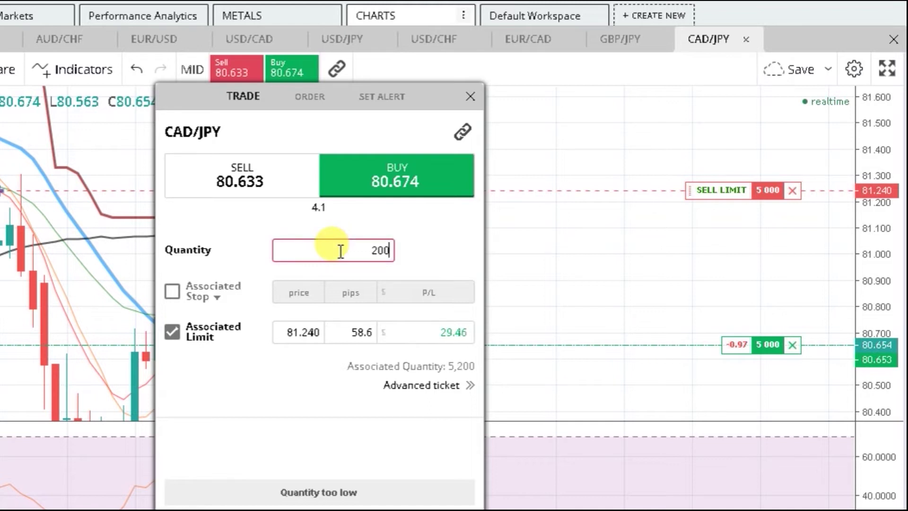
text(00)
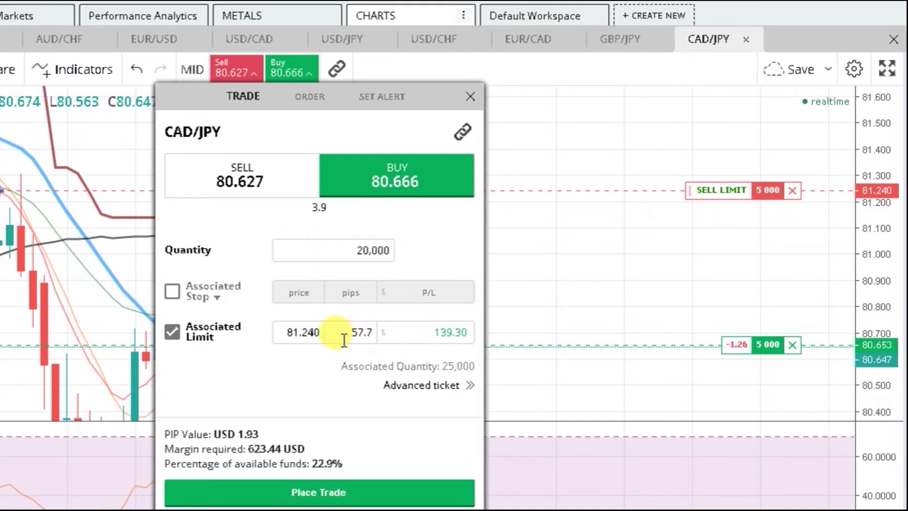
click(470, 96)
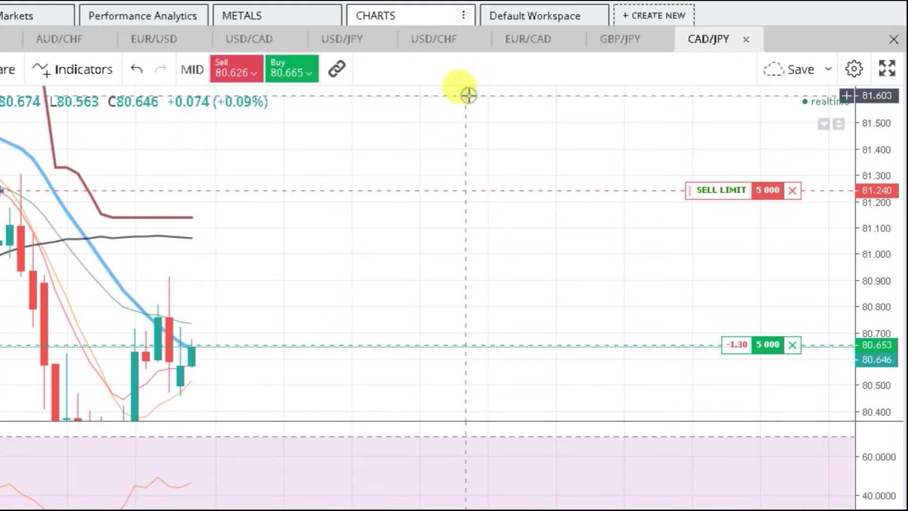
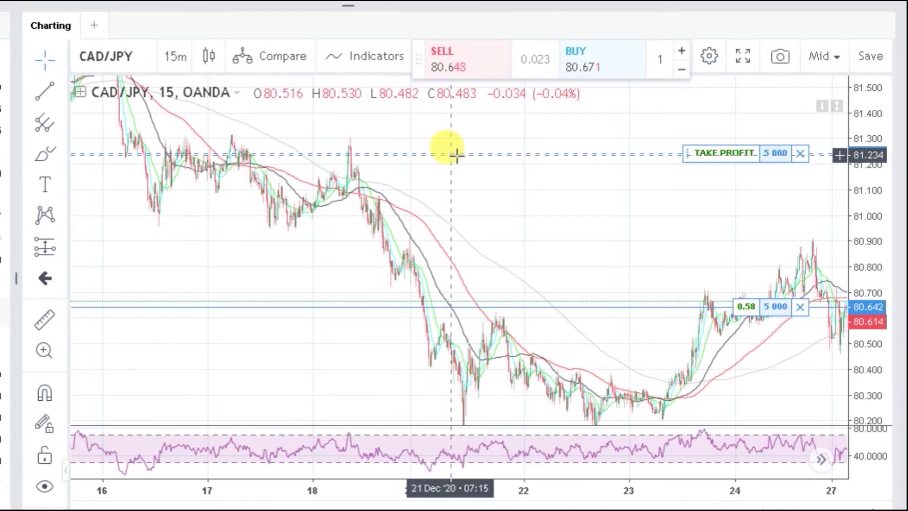
Step: Switch to the OANDA platform and examine the 15-minute CAD/JPY price history relative to the open position and its take-profit level
drag(553, 190, 365, 188)
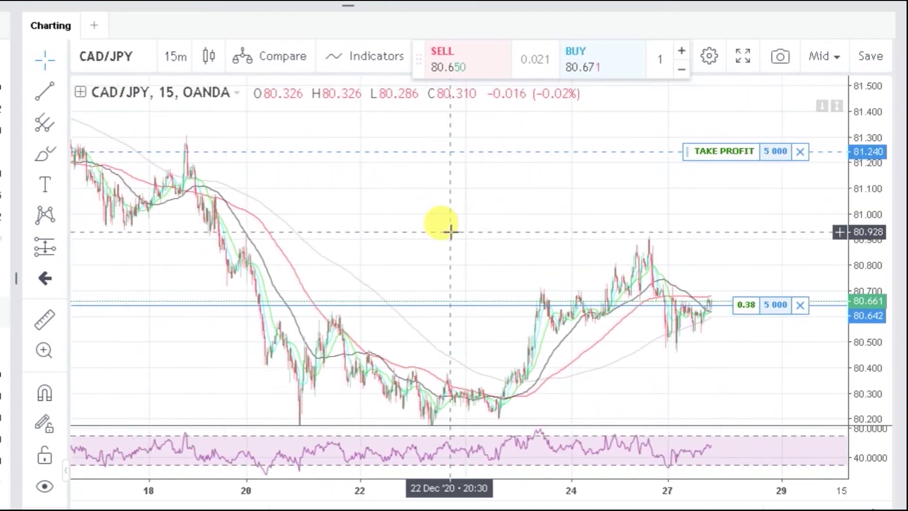
scroll(451, 232, down, 1)
scroll(471, 233, down, 1)
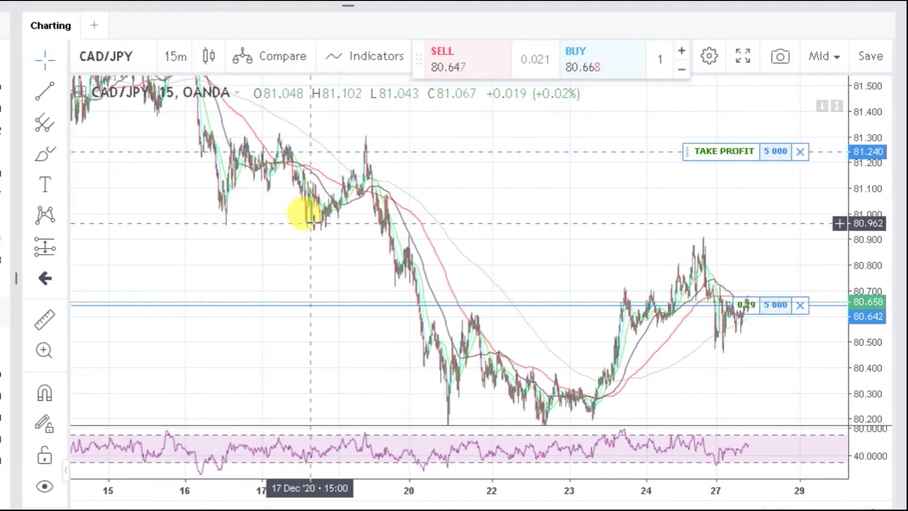
scroll(549, 205, up, 1)
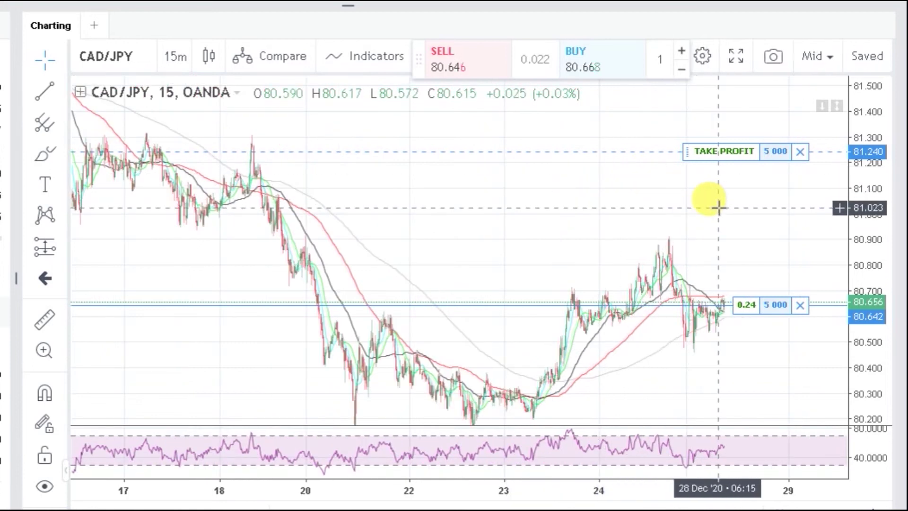
scroll(385, 152, down, 1)
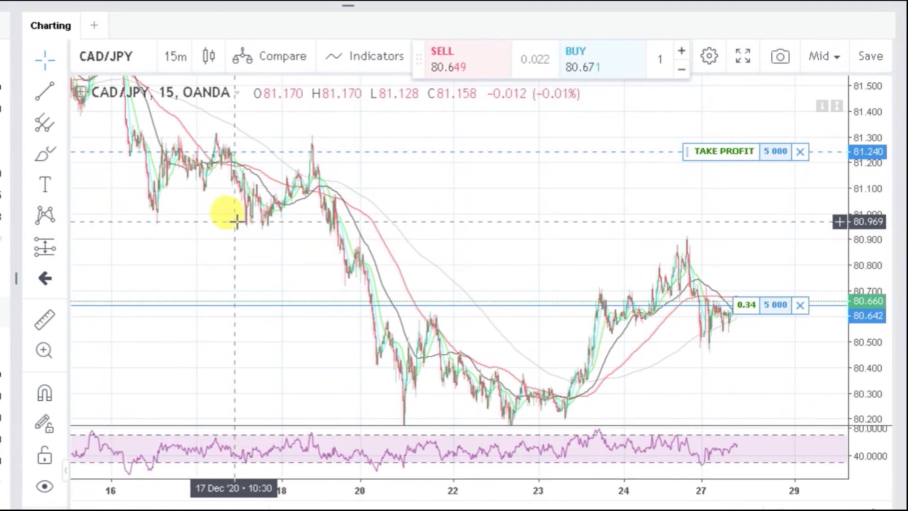
scroll(238, 264, right, 5)
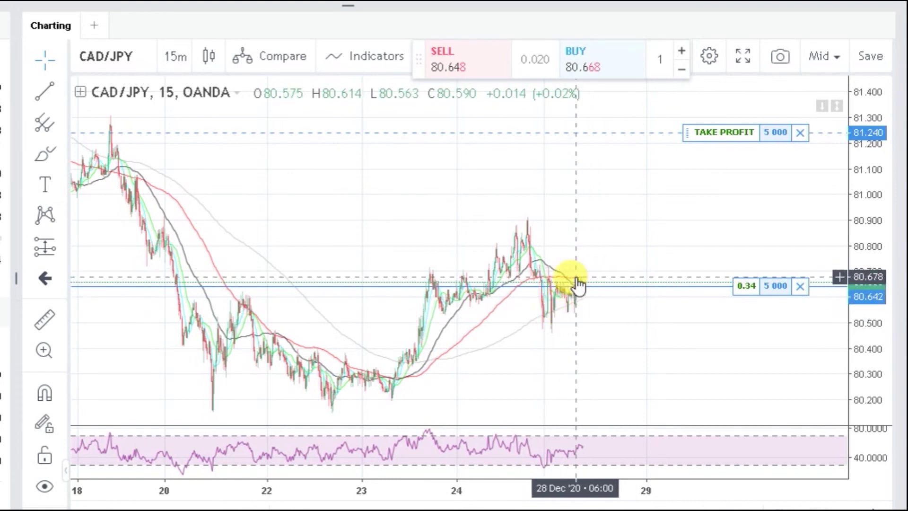
scroll(598, 303, up, 3)
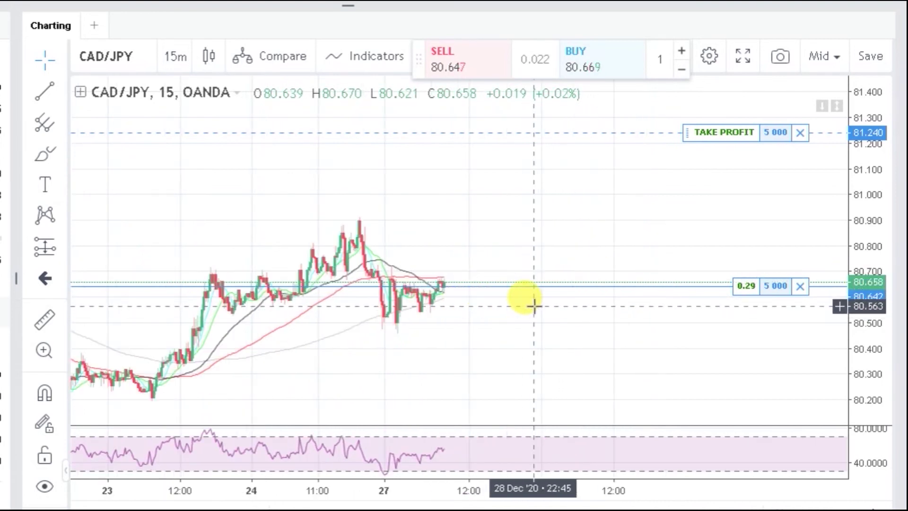
scroll(539, 310, down, 4)
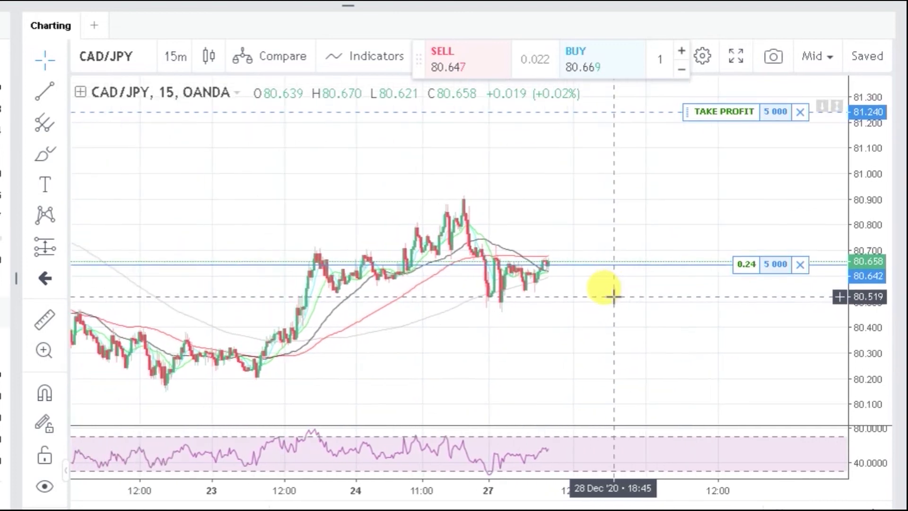
scroll(613, 296, down, 2)
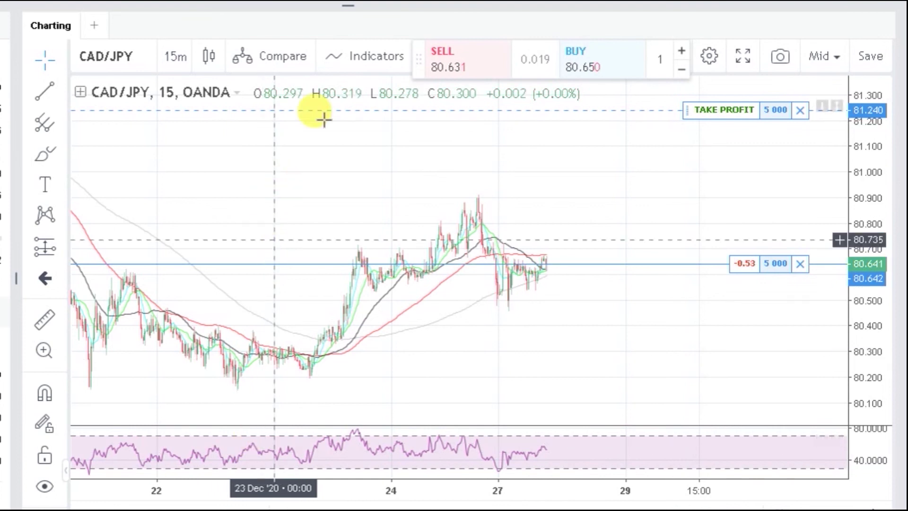
Step: View the list of available chart indicators, and close it without adding one
click(370, 56)
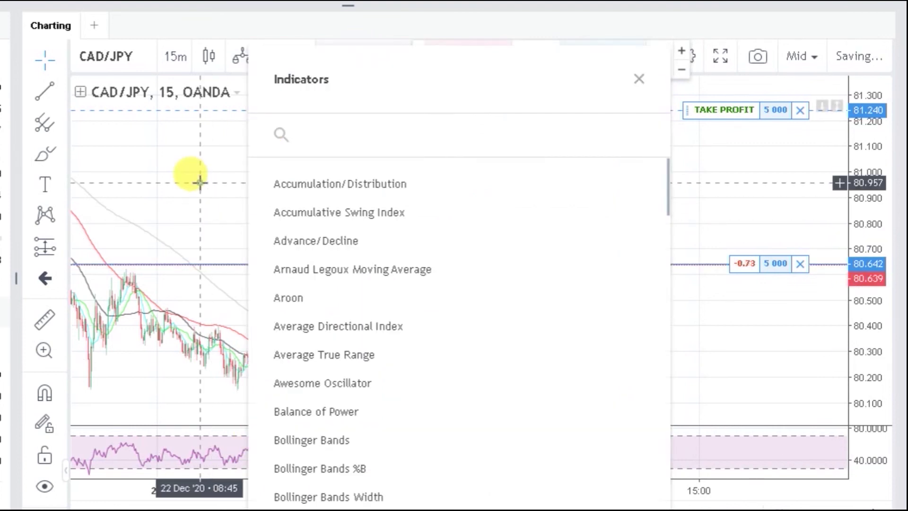
key(Escape)
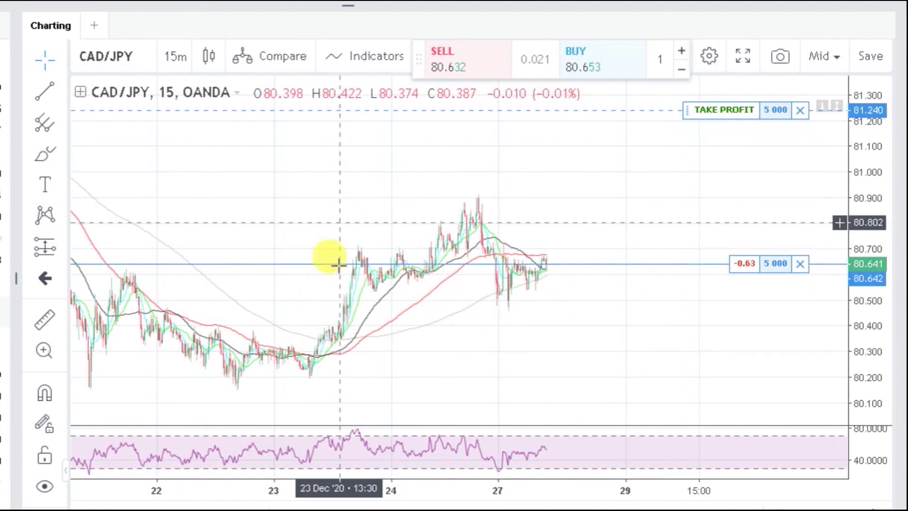
Step: Examine the recent CAD/JPY candles around the open position at a closer time and price scale
scroll(553, 311, up, 1)
drag(486, 346, 608, 338)
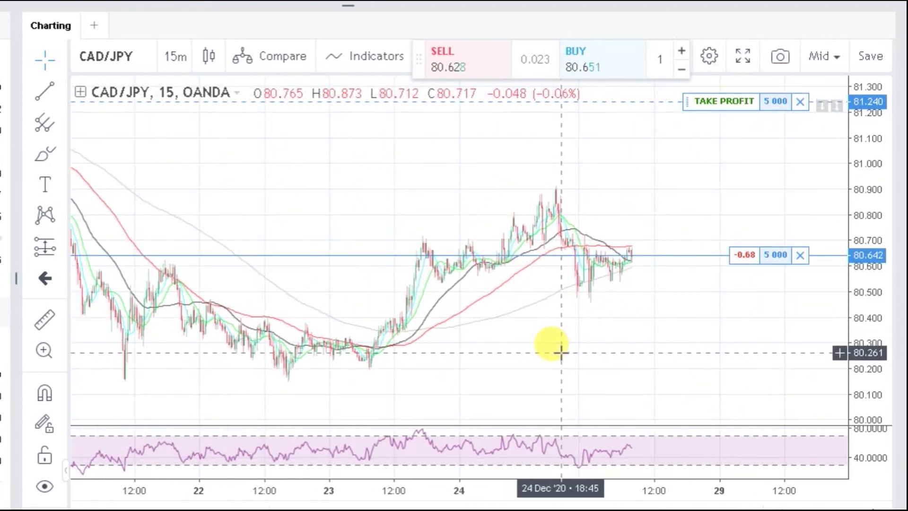
scroll(590, 406, up, 1)
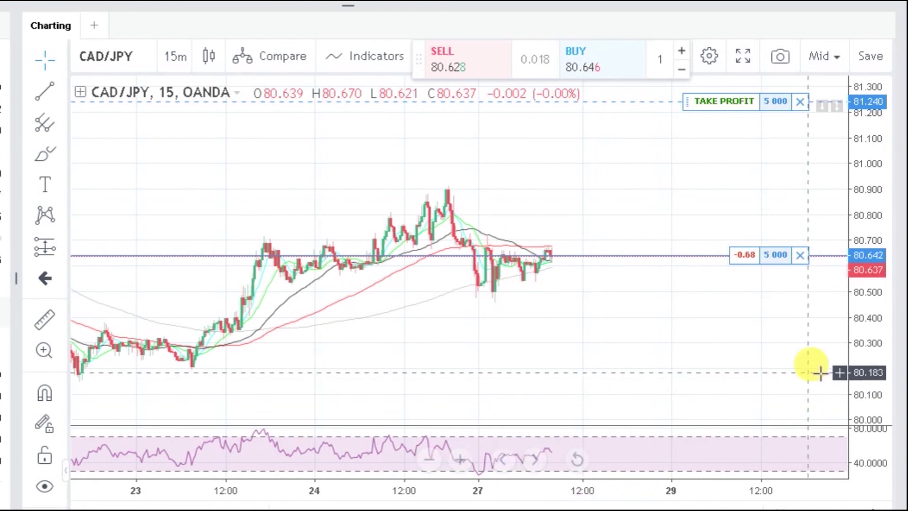
drag(854, 373, 756, 330)
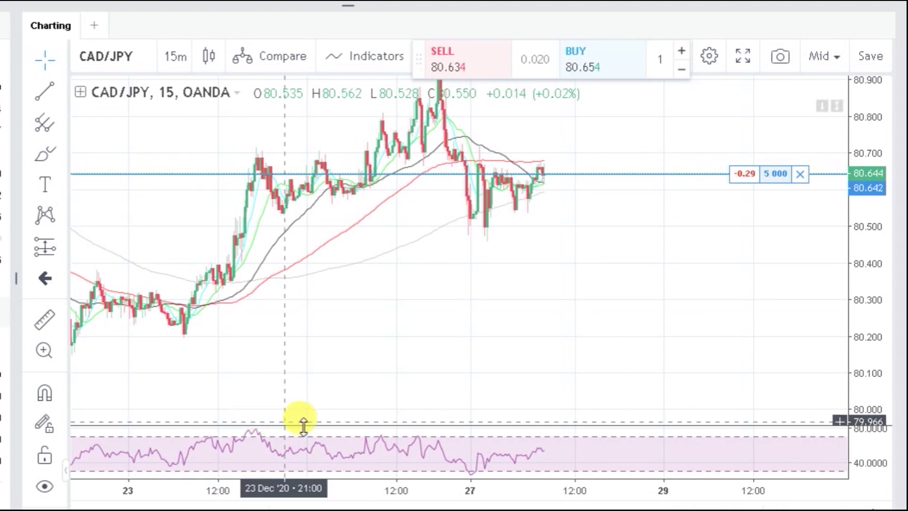
mouse_move(454, 467)
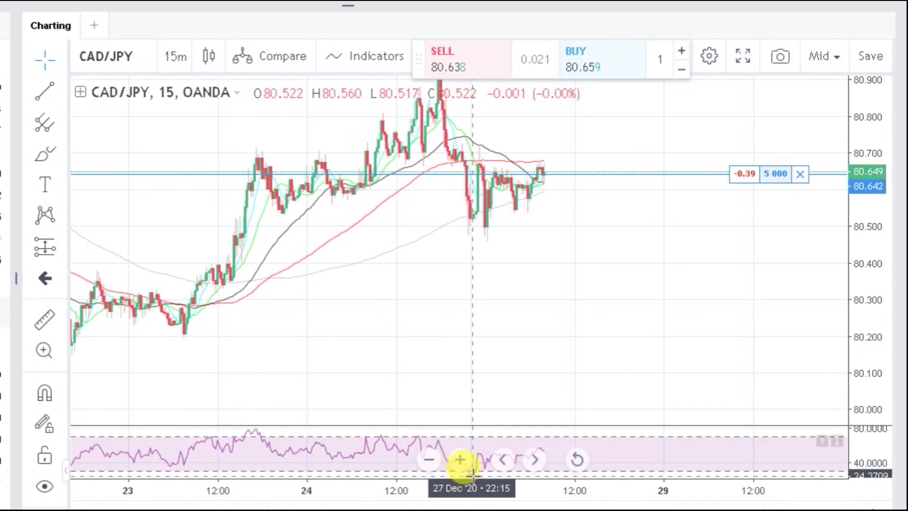